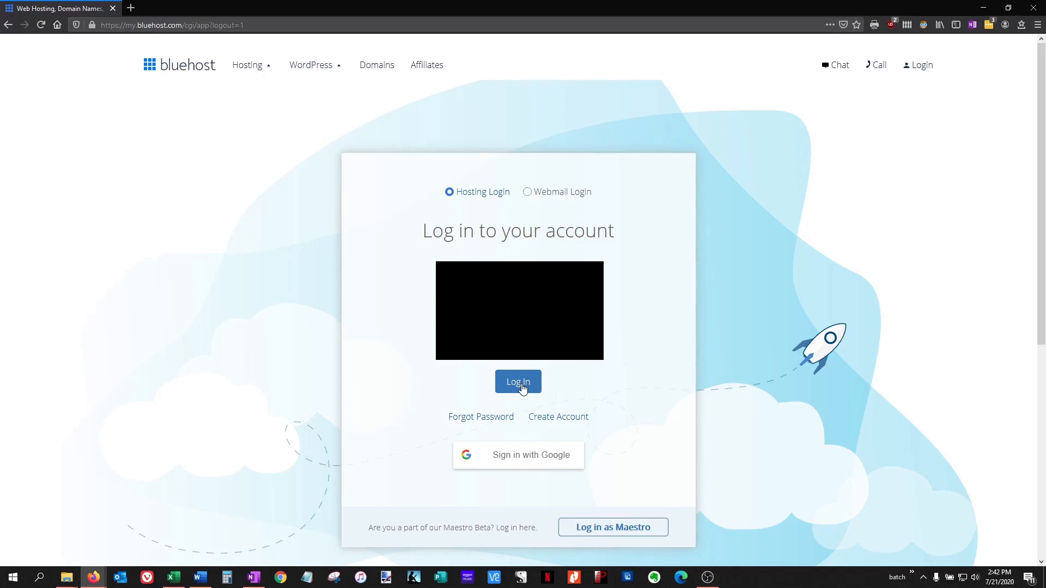
Sign in to Bluehost and show the Email & Office overview for the account's domains.
click(521, 386)
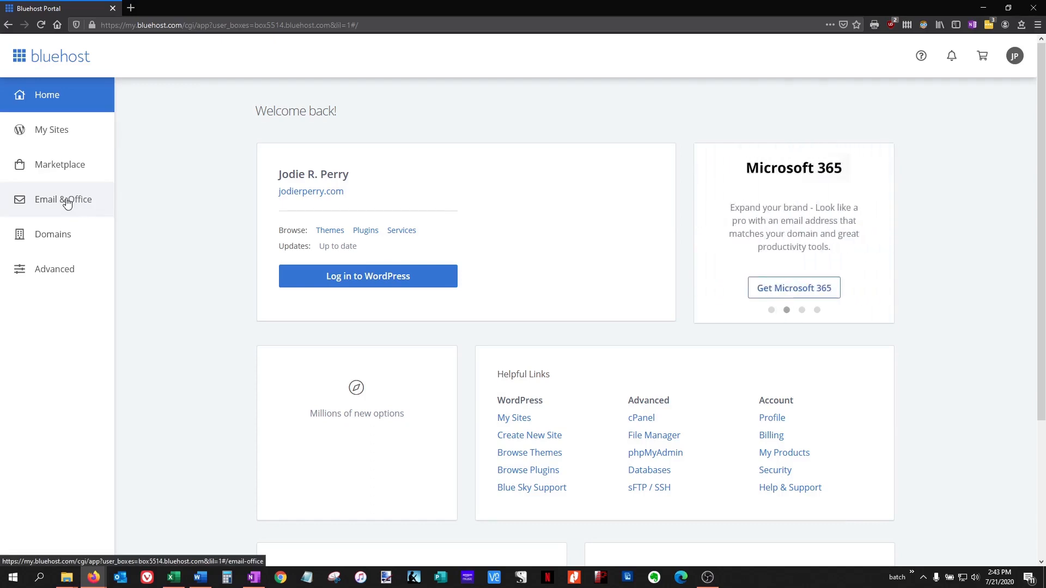
click(66, 201)
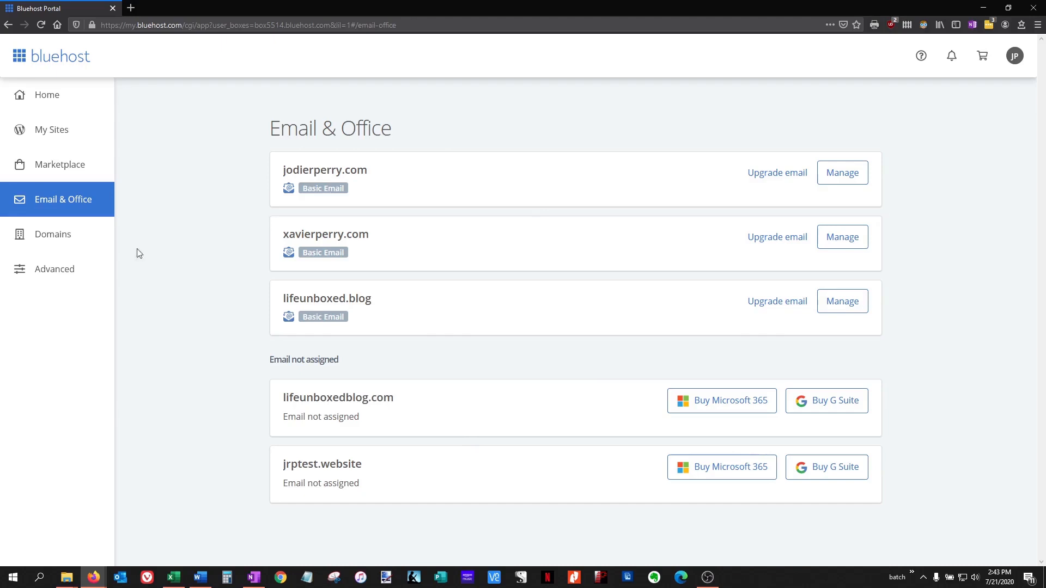
From the Advanced cPanel page, reach the Email Accounts list.
click(39, 271)
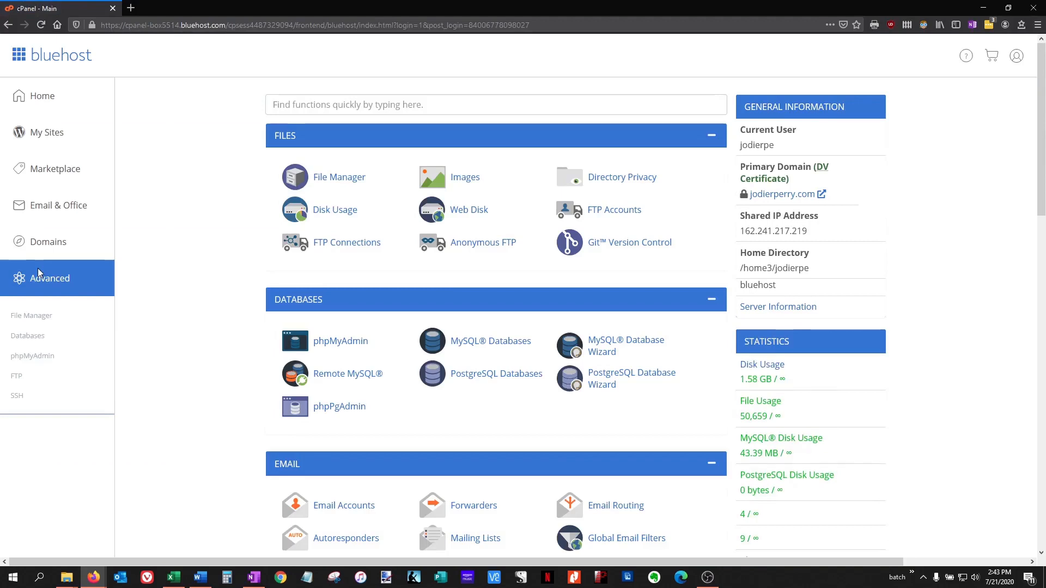
scroll(280, 348, down, 3)
scroll(279, 347, down, 3)
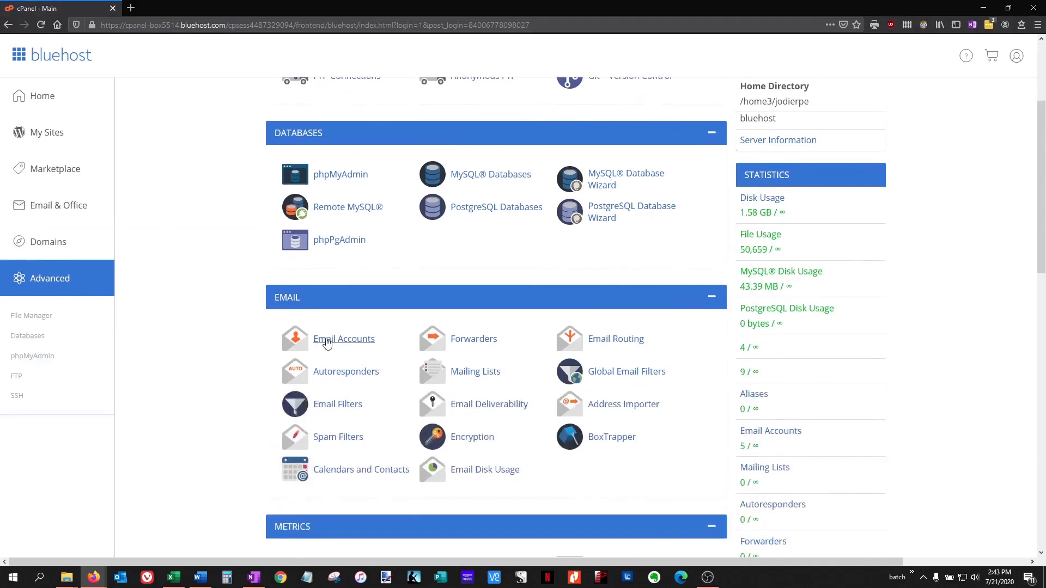
click(341, 344)
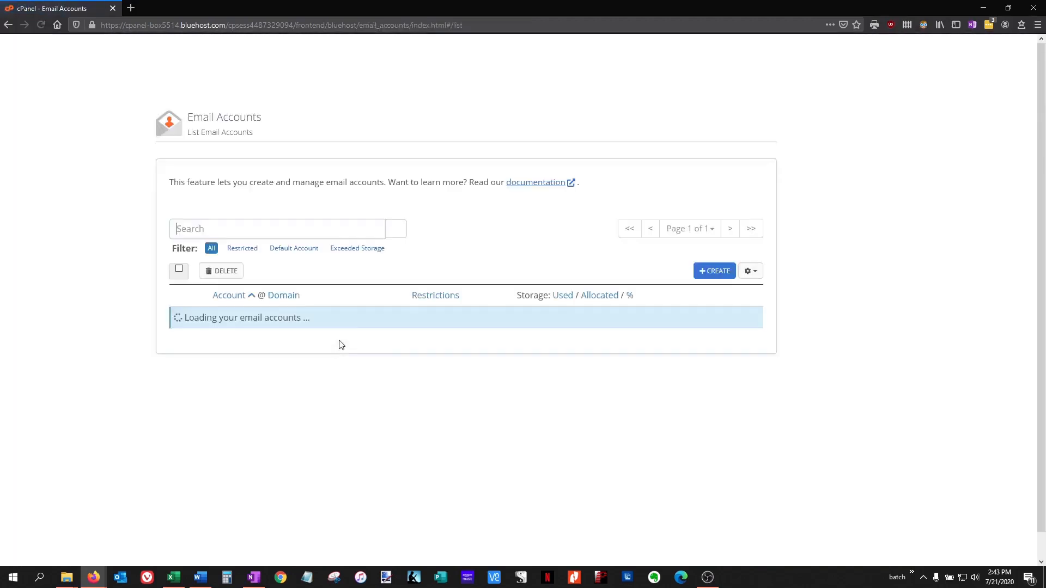
key(alt+Left)
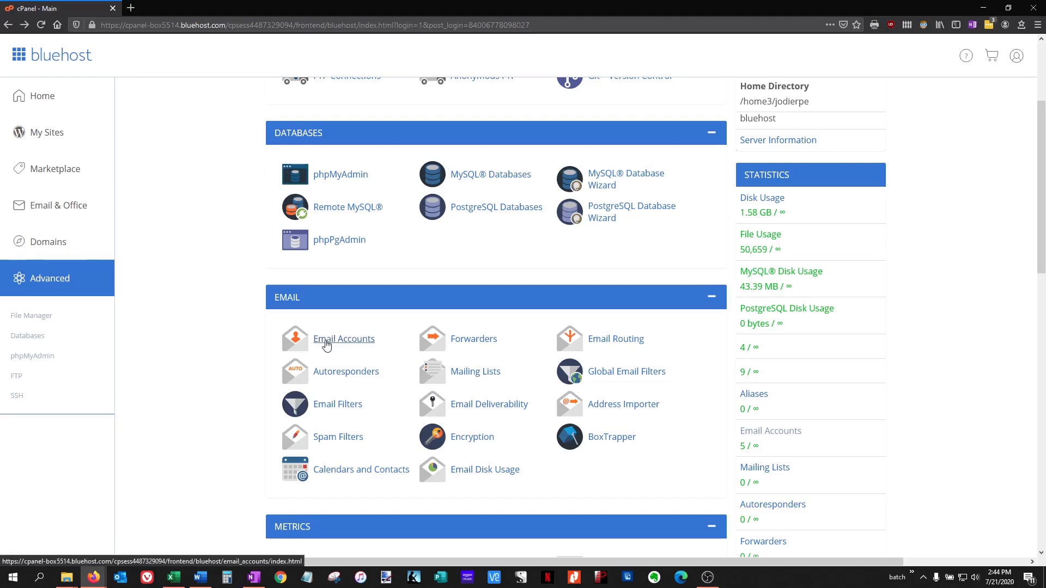
click(325, 341)
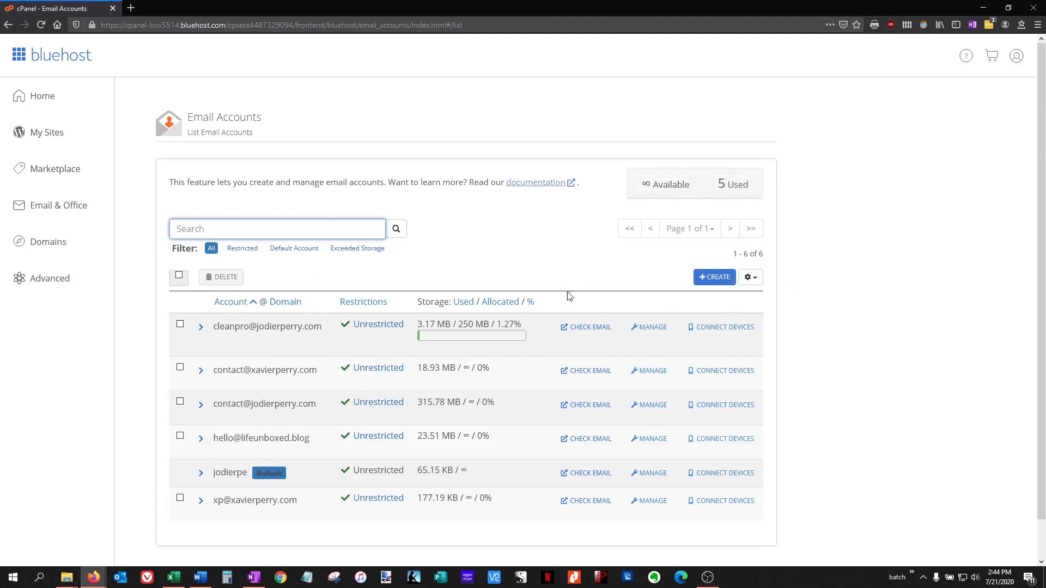
click(716, 277)
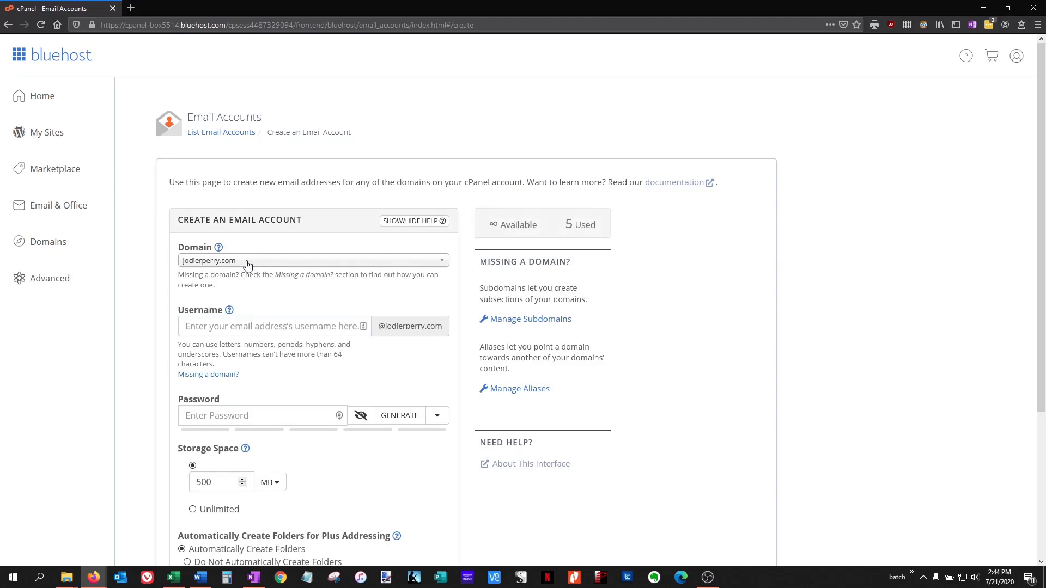
click(247, 262)
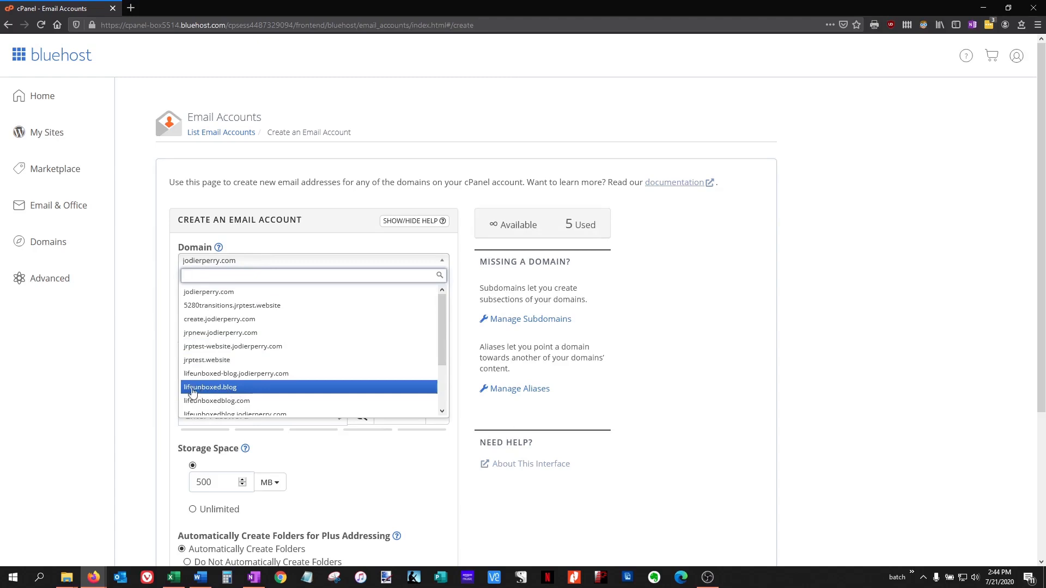
click(229, 389)
click(219, 326)
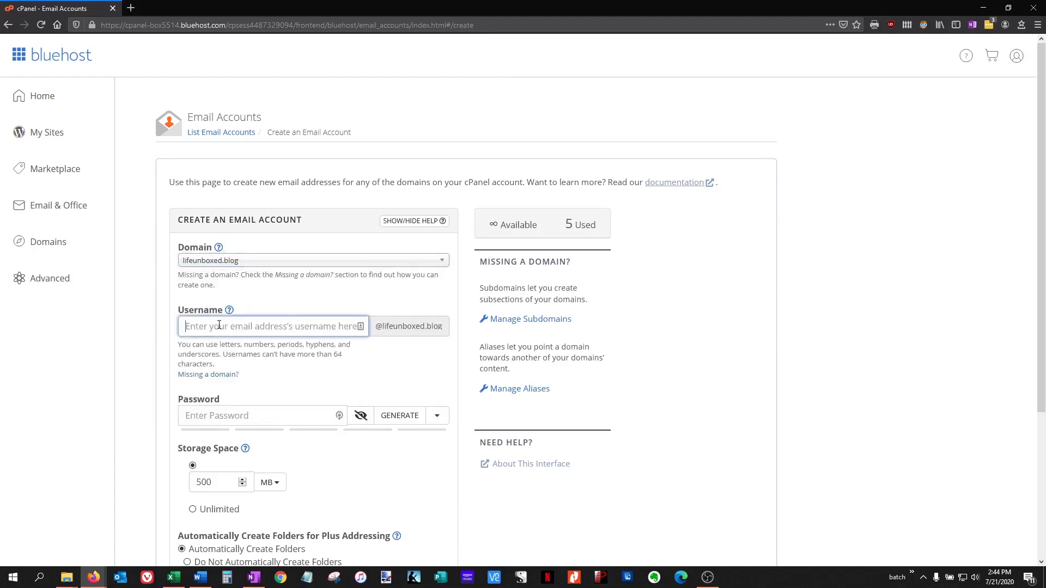
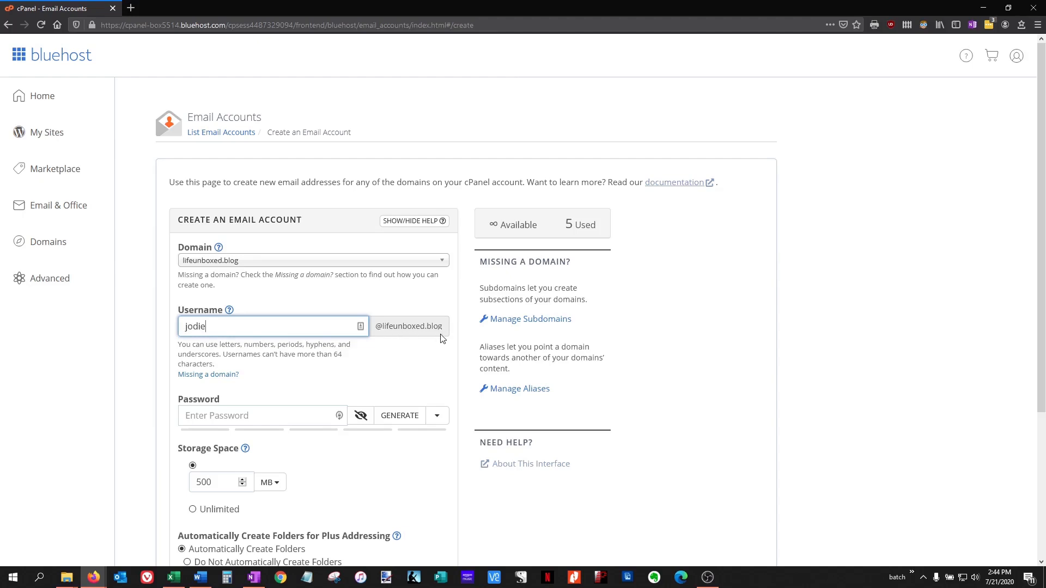
click(249, 416)
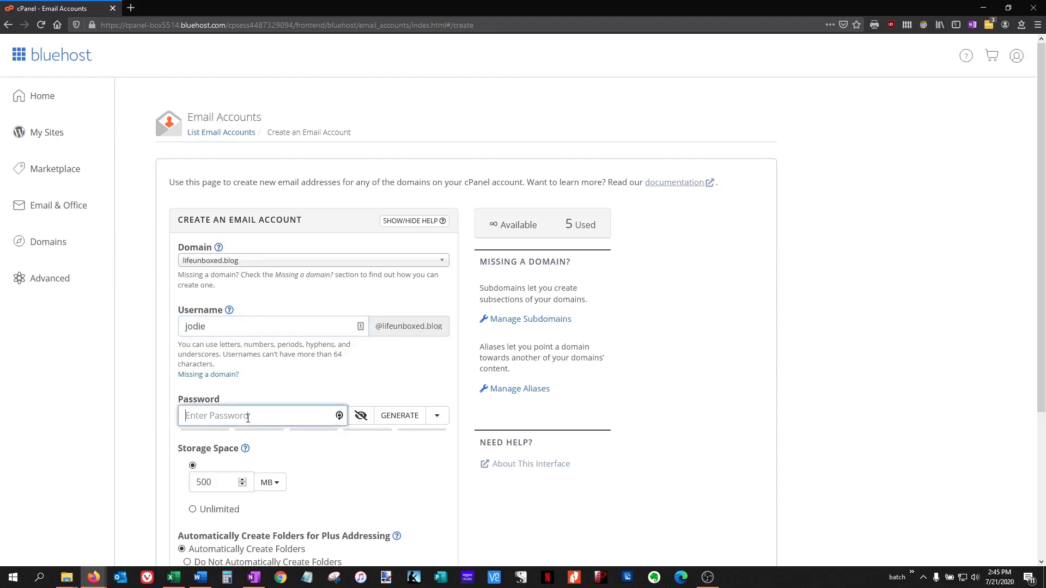
text(password)
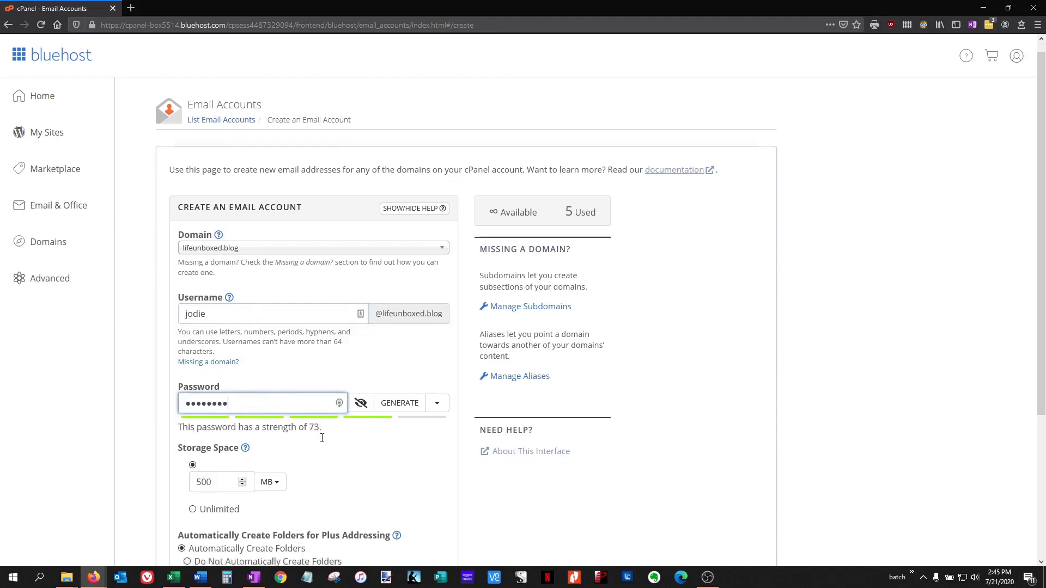
scroll(293, 369, down, 2)
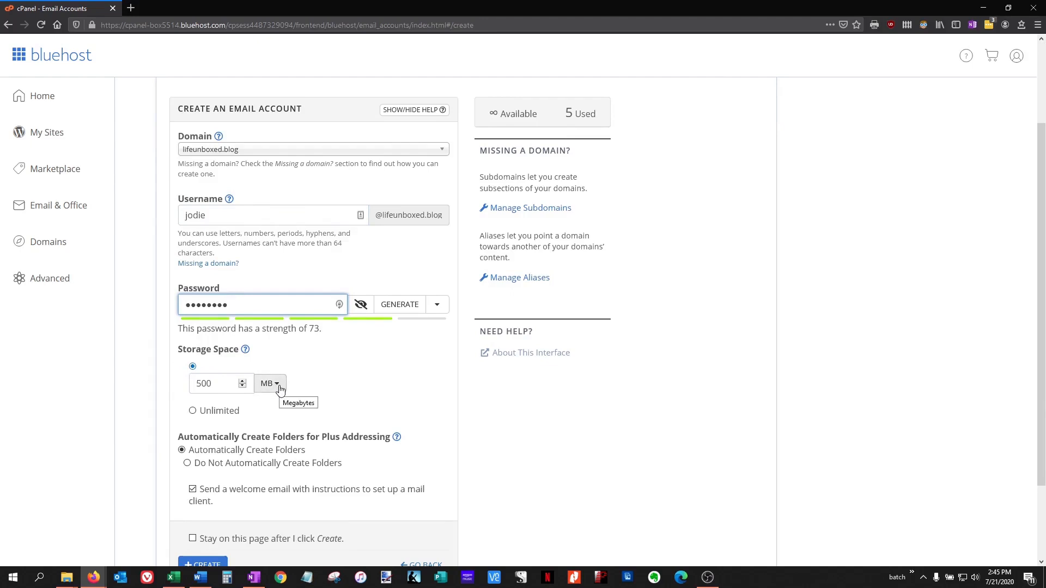
click(193, 411)
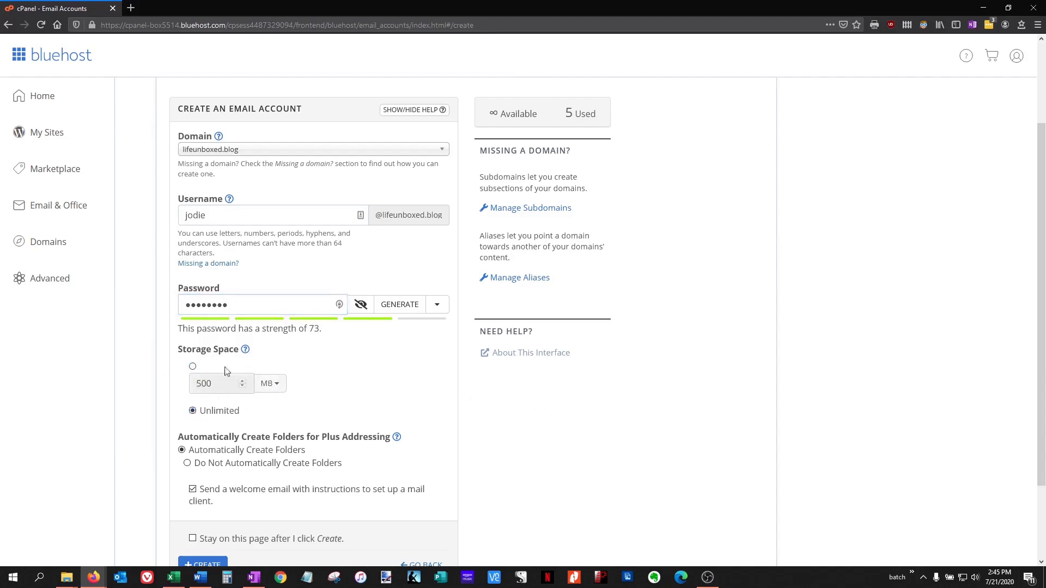
scroll(314, 409, down, 2)
scroll(212, 449, down, 1)
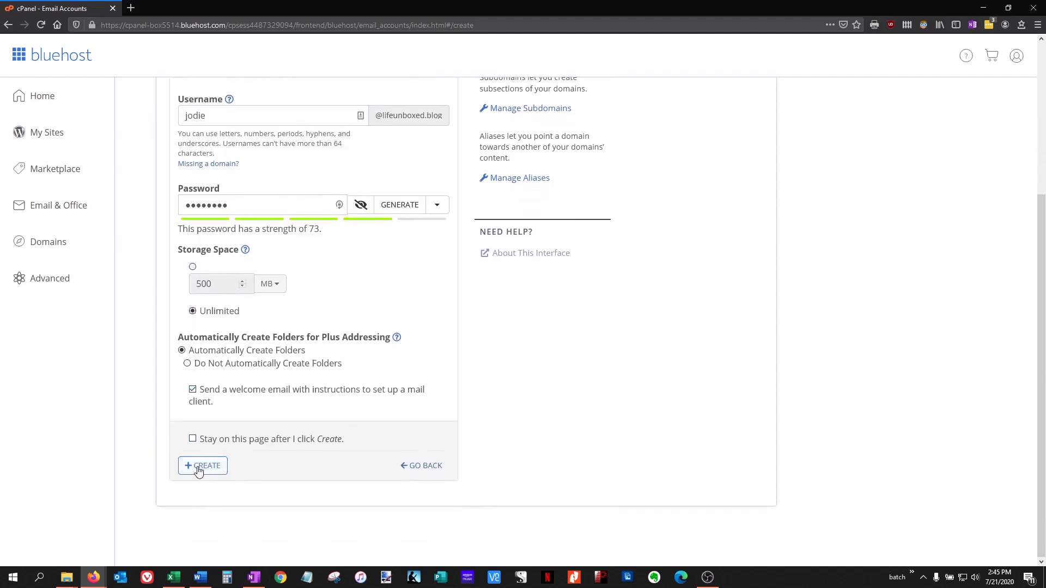
click(203, 465)
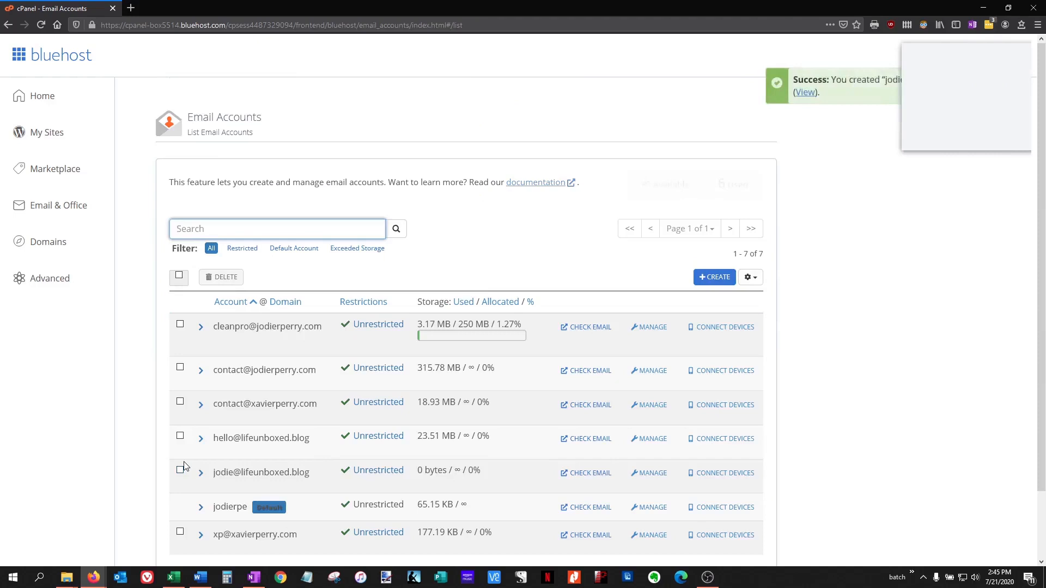
click(941, 136)
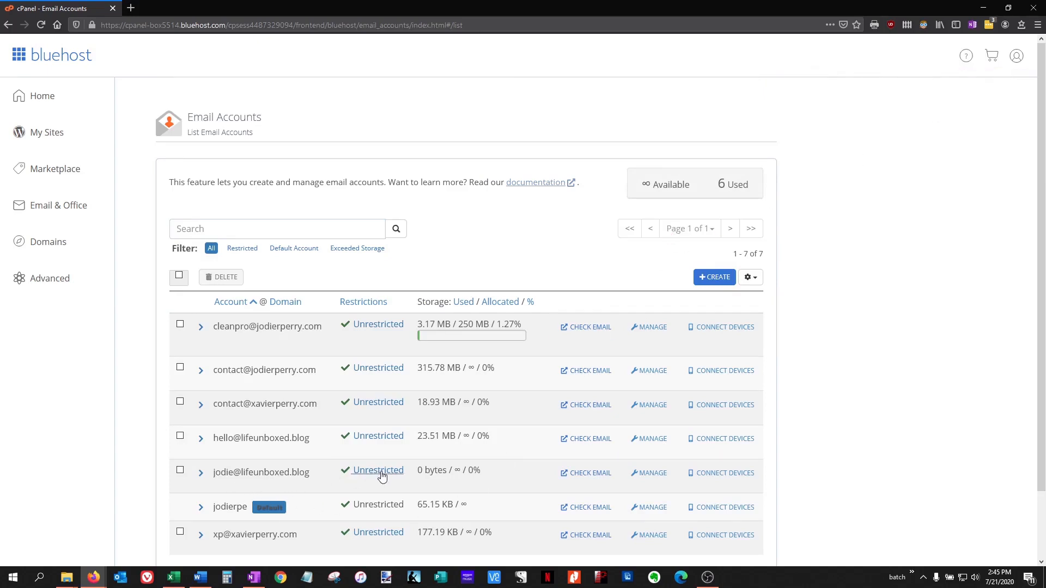
click(587, 476)
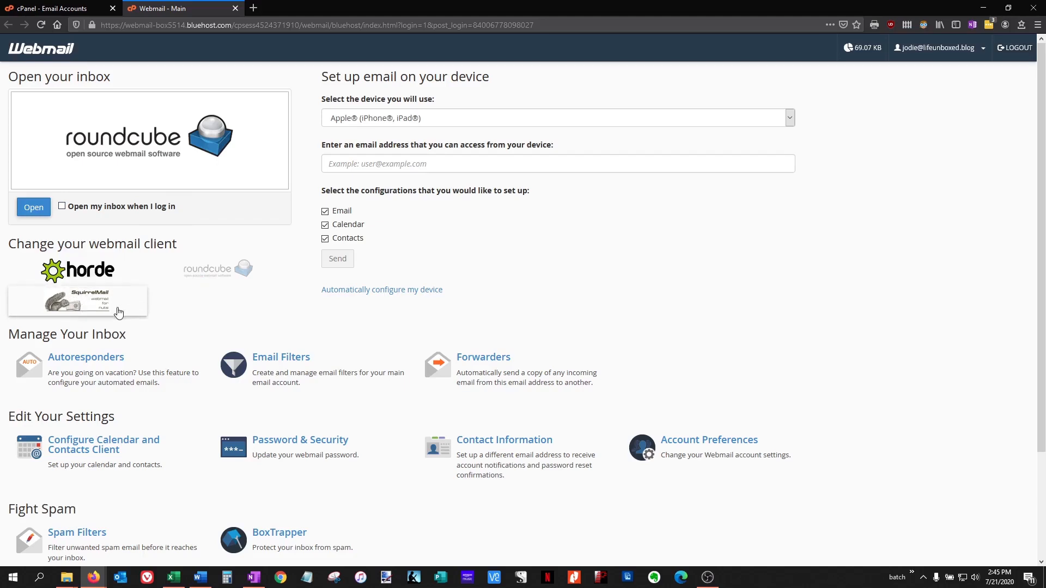
click(234, 8)
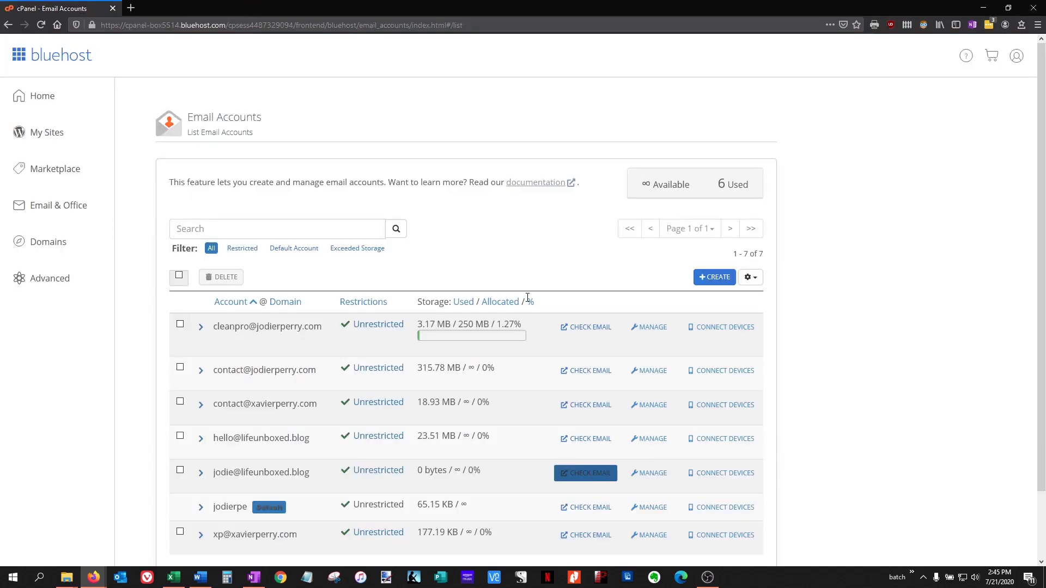
click(656, 480)
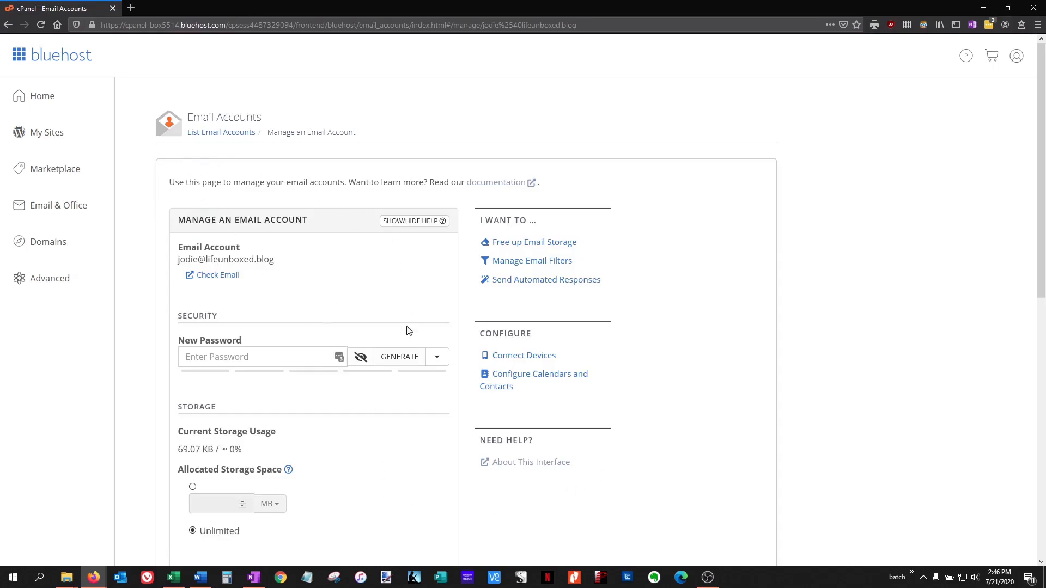
scroll(386, 468, down, 2)
scroll(386, 467, down, 3)
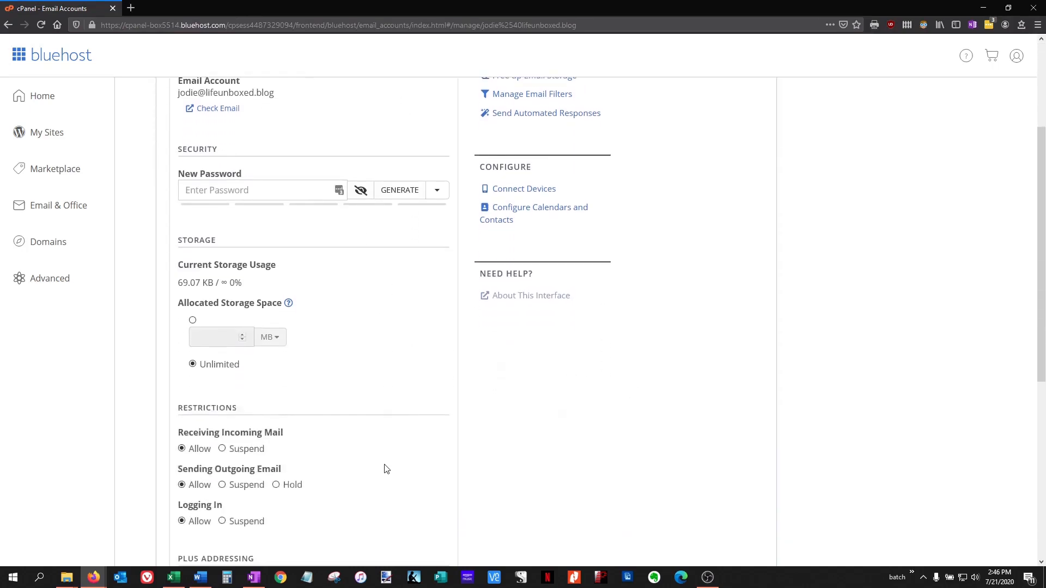
scroll(378, 472, down, 3)
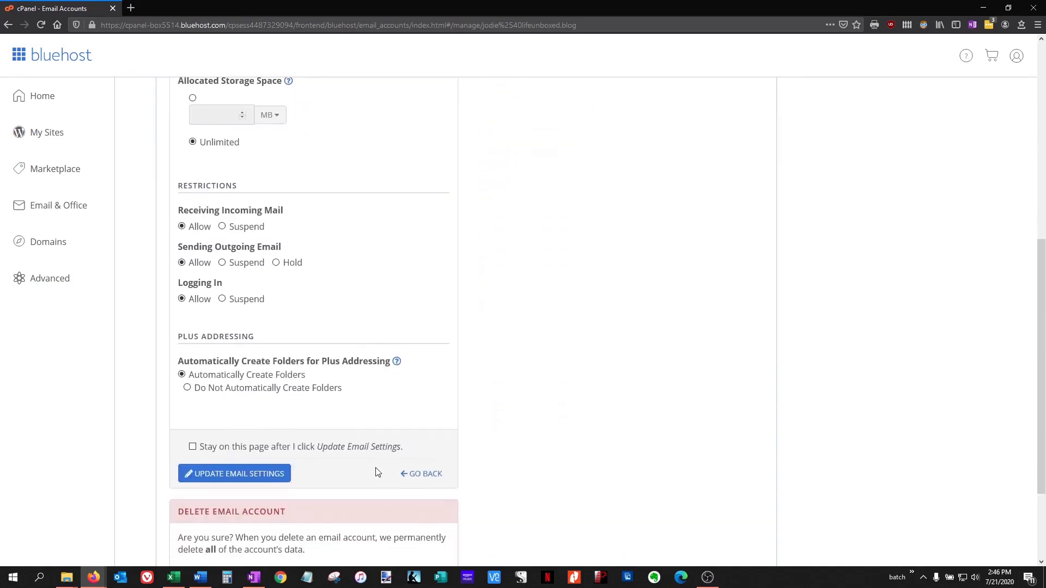
scroll(374, 472, down, 2)
scroll(374, 472, down, 1)
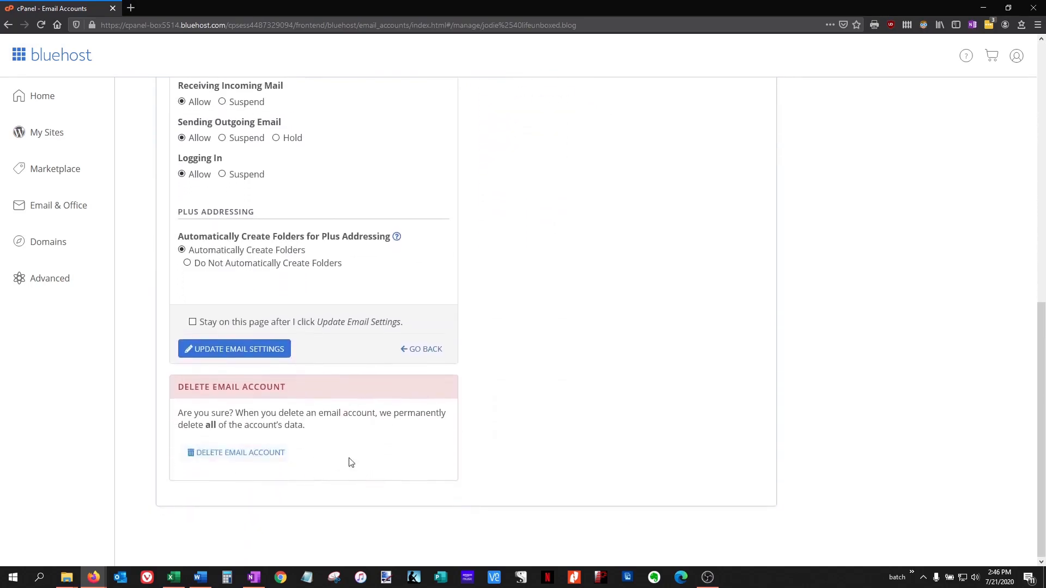
scroll(350, 462, up, 3)
scroll(324, 425, up, 3)
scroll(310, 384, up, 2)
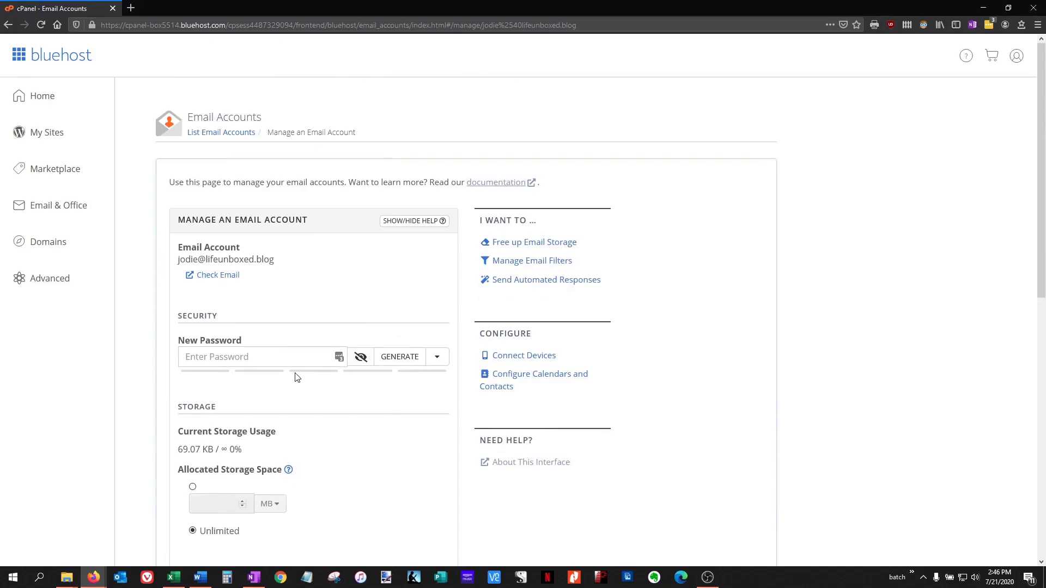
key(alt+Left)
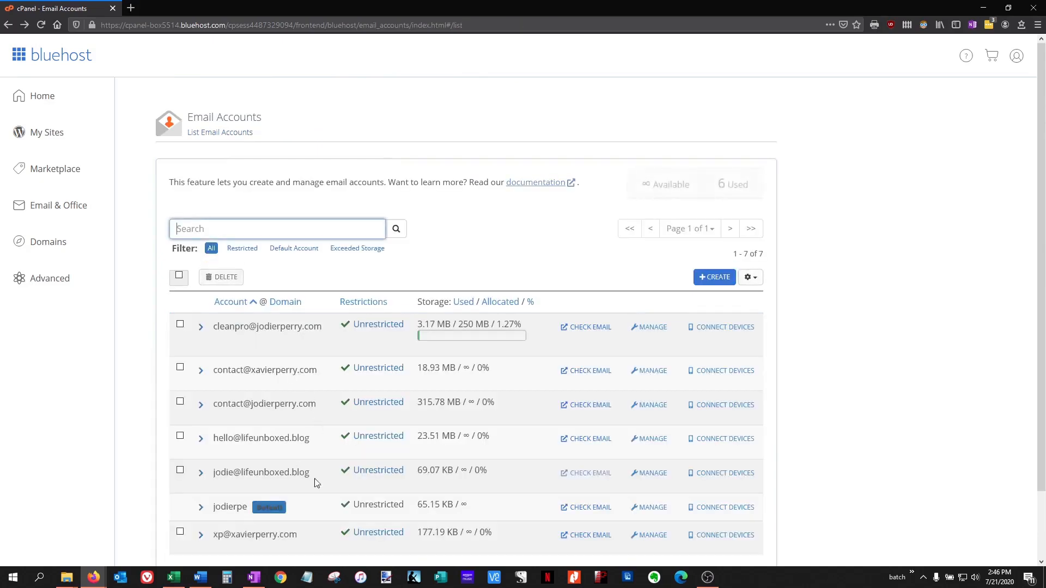
click(722, 473)
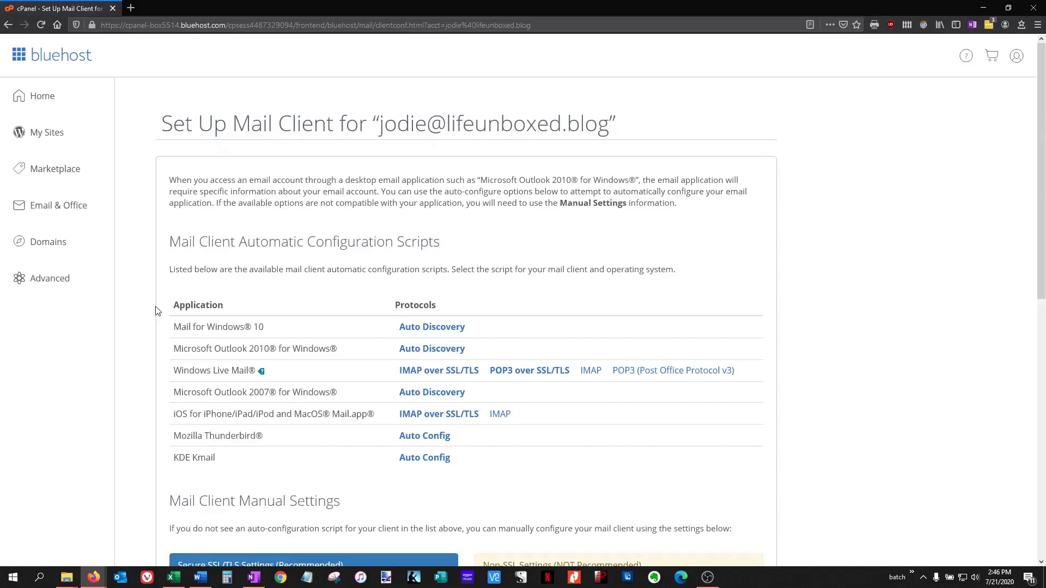
scroll(156, 311, down, 1)
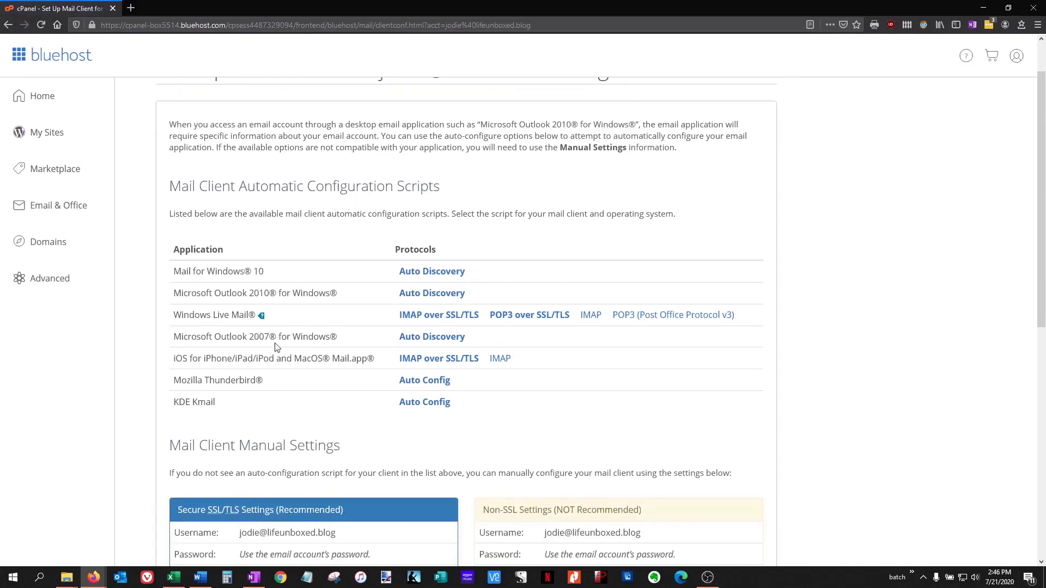
scroll(274, 376, down, 3)
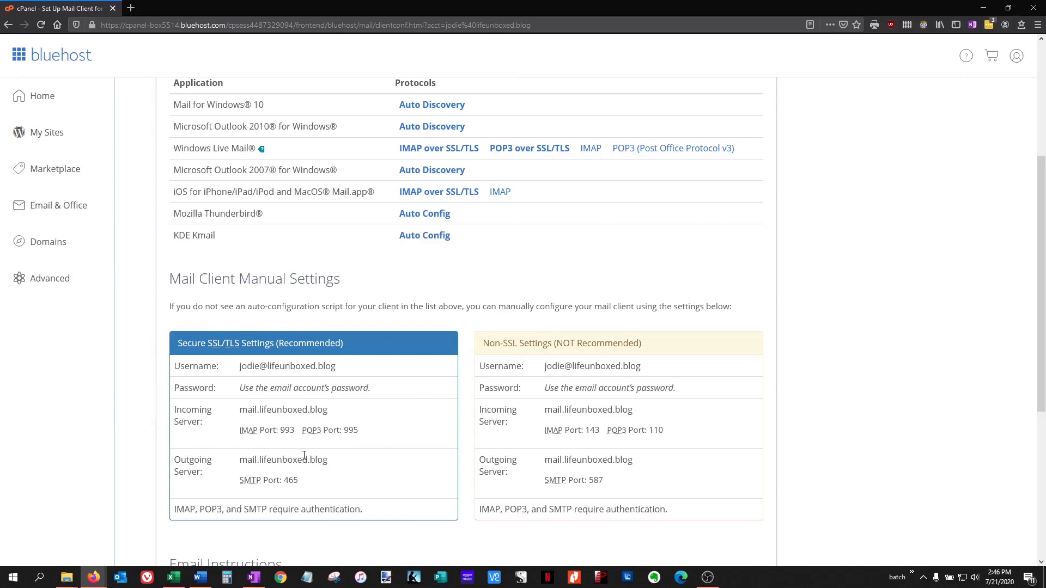
scroll(289, 457, down, 3)
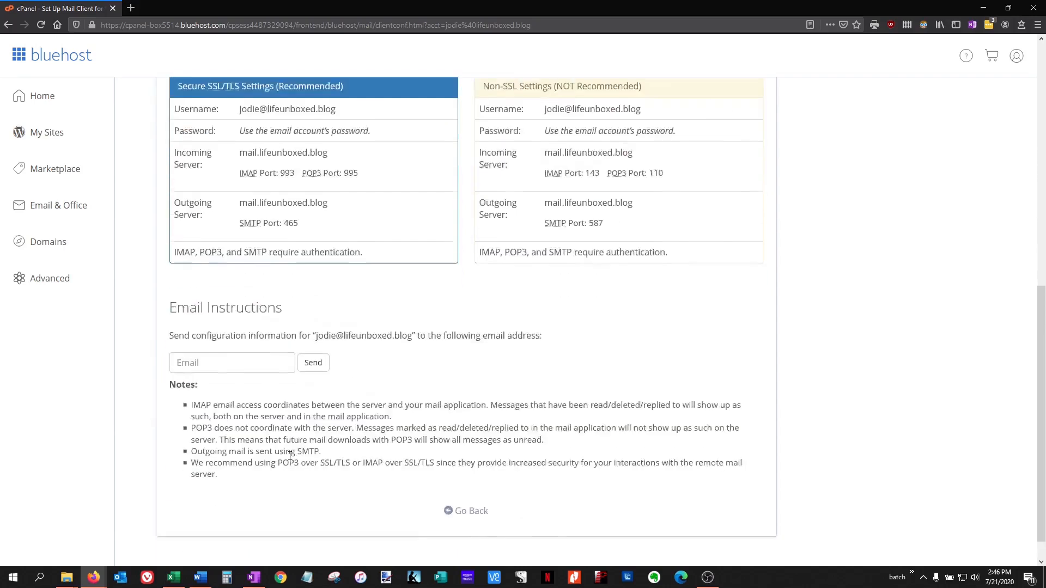
scroll(290, 456, up, 5)
scroll(247, 381, up, 2)
Go back to the Email Accounts list.
key(alt+Left)
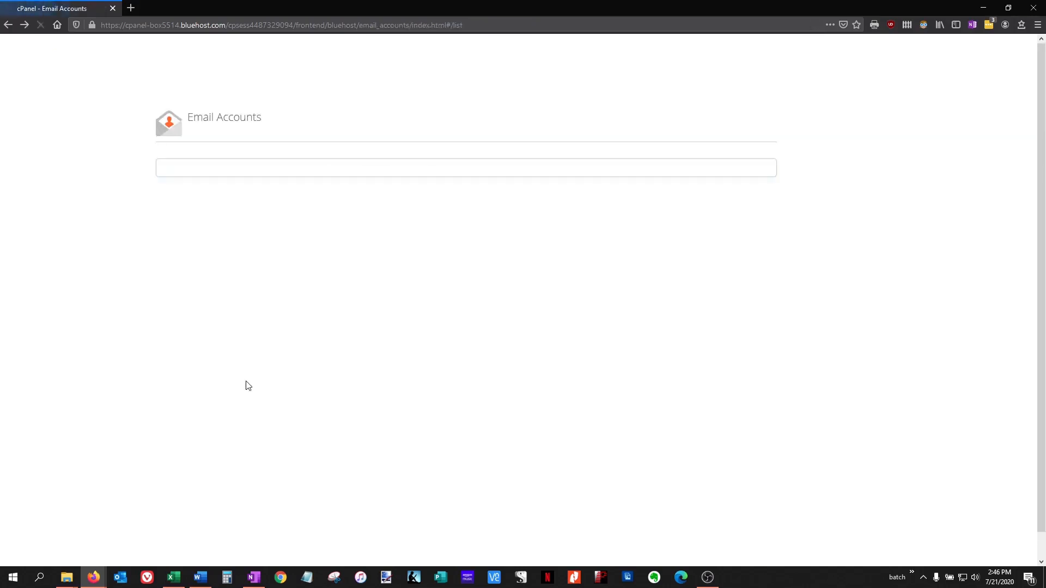